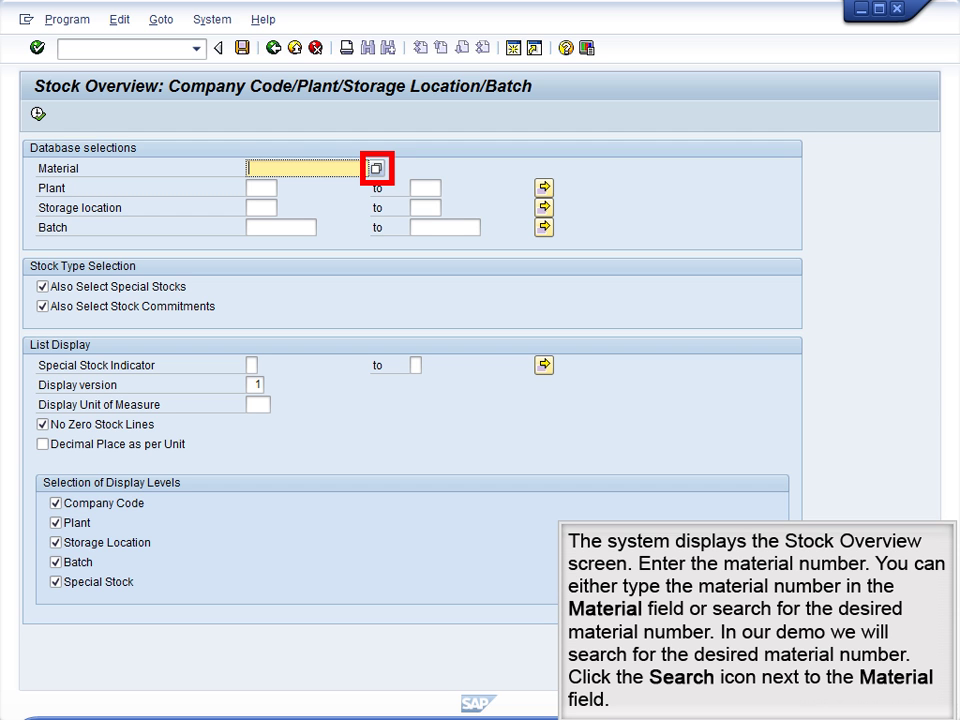
- Run the stock overview for material DXTR1000 at plant DL00, storage location FG00
key("F4")
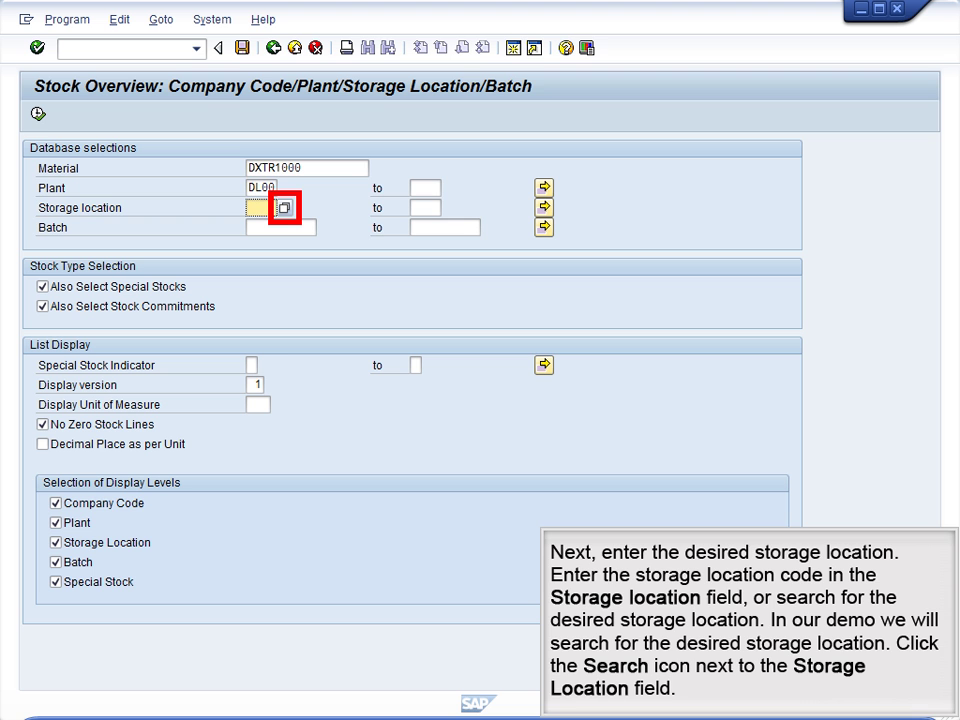
left_click(284, 208)
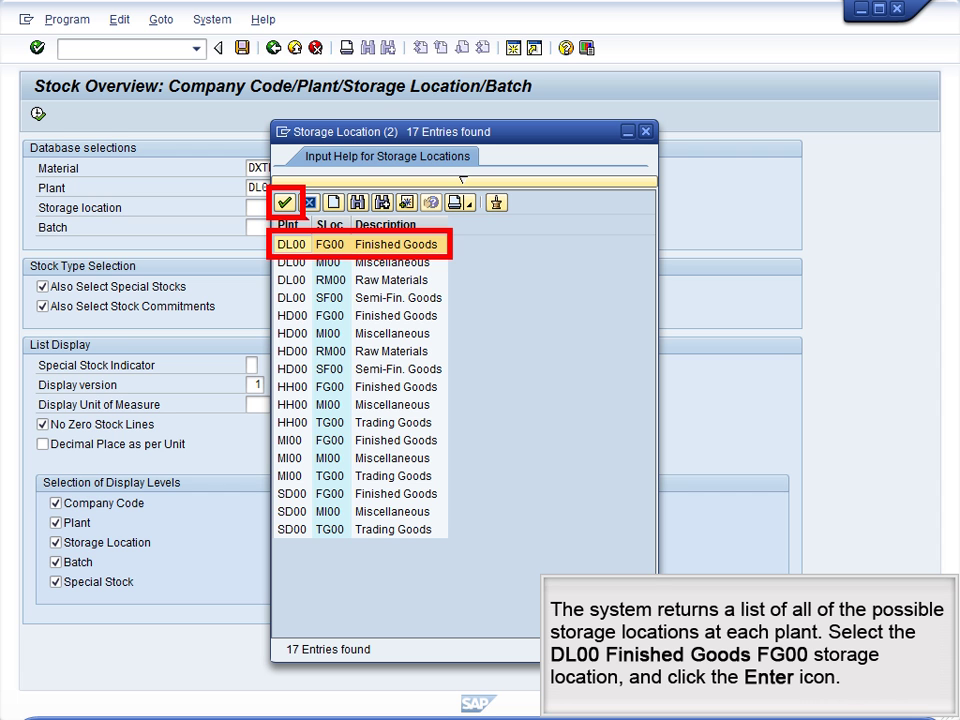
key("Return")
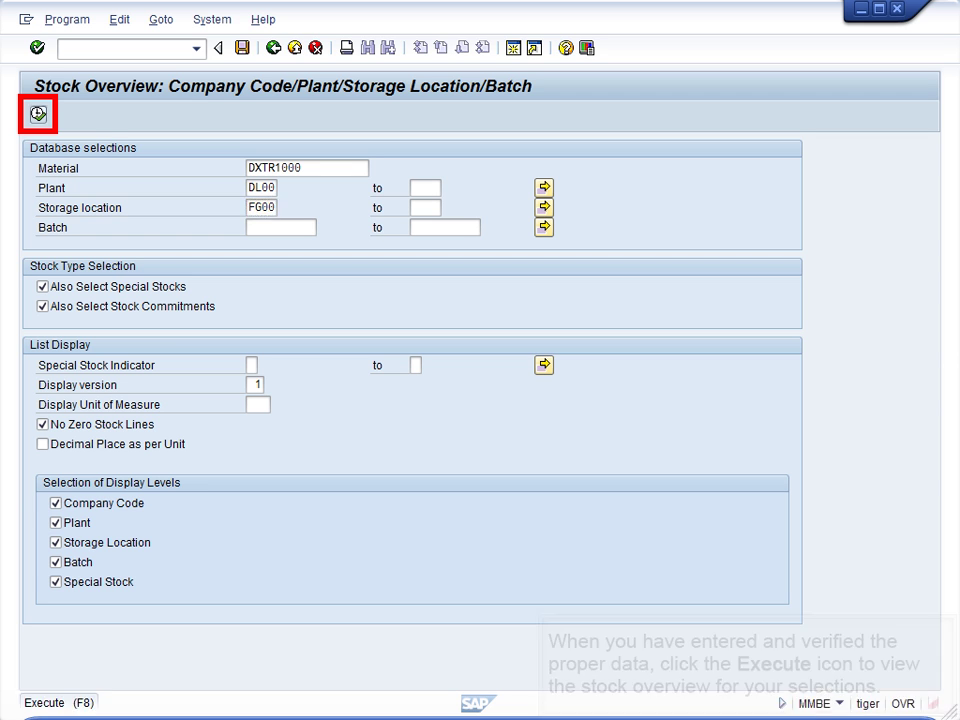
left_click(38, 113)
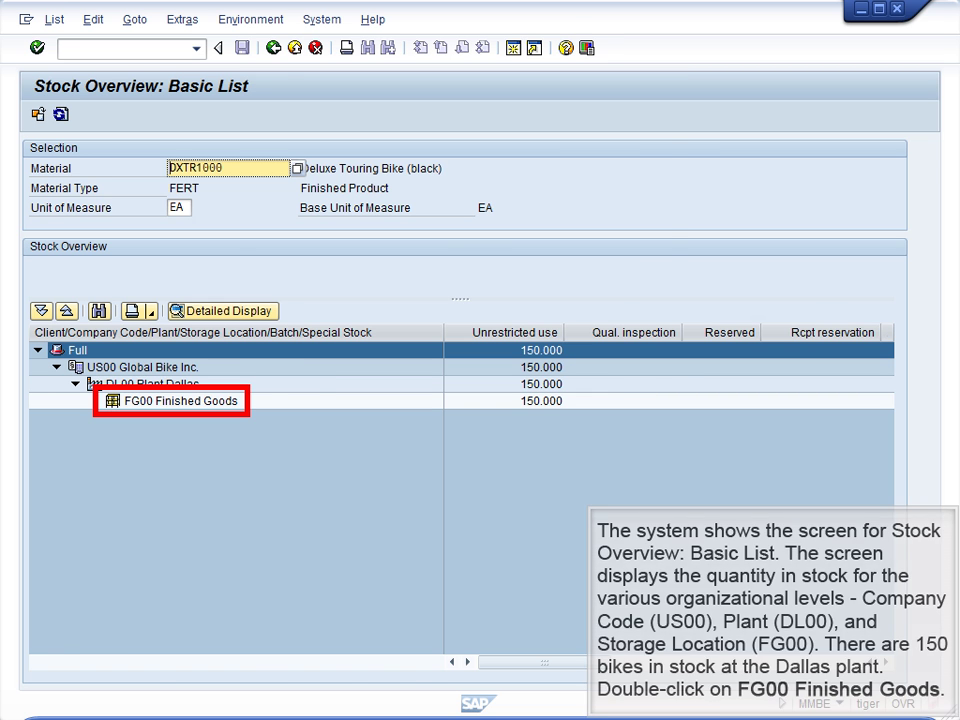
- Examine the full stock type breakdown of FG00 Finished Goods at plant DL00, and look up the available plants for the stock overview selection
double_click(180, 400)
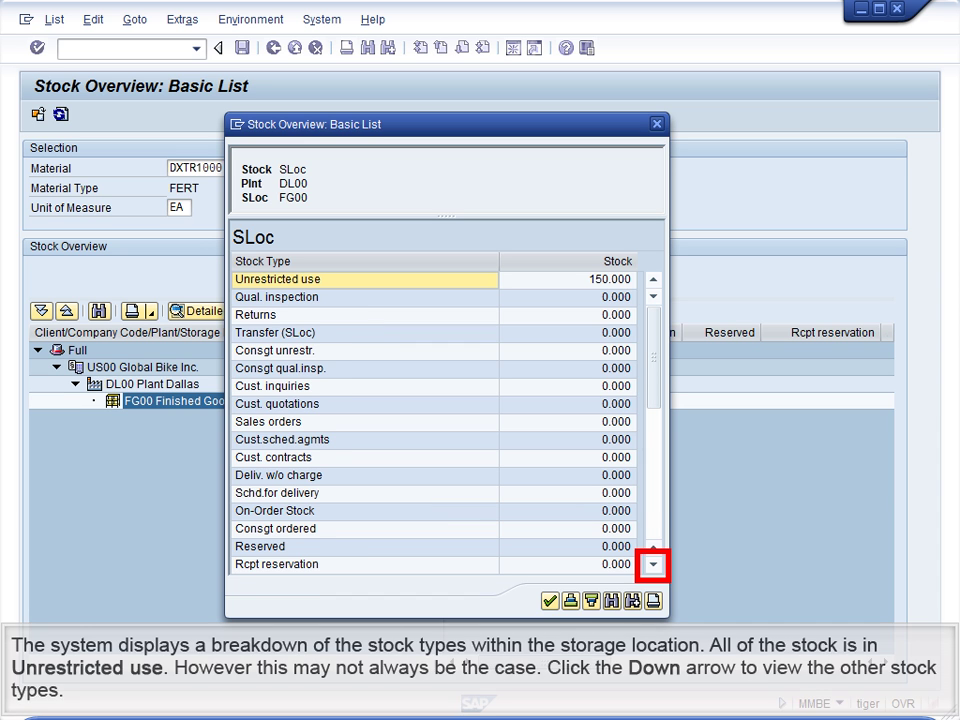
left_click(652, 564)
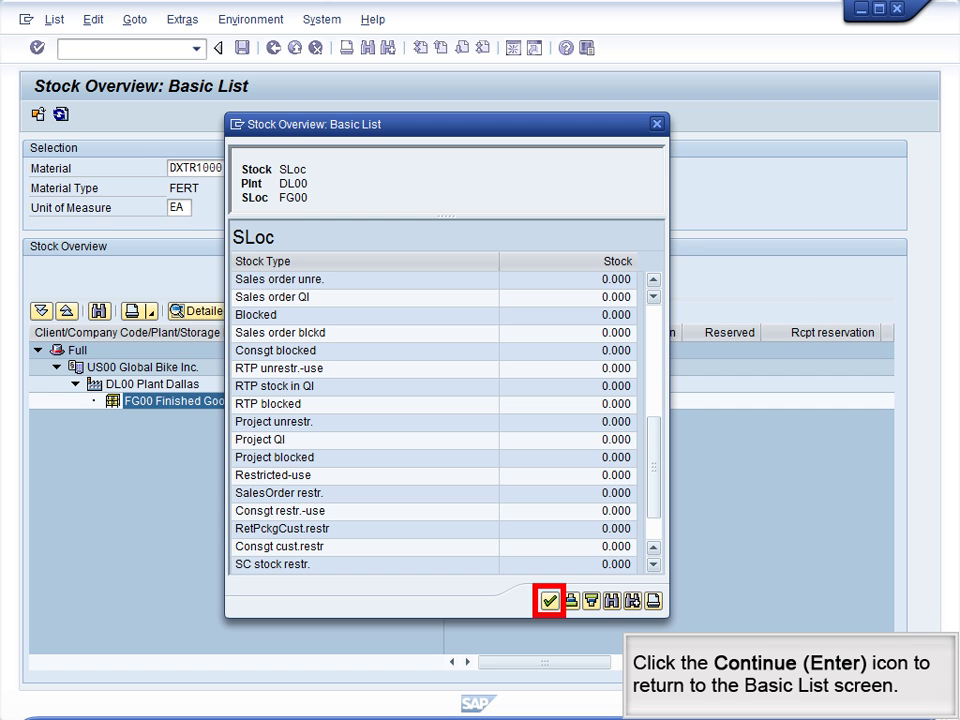
key("Return")
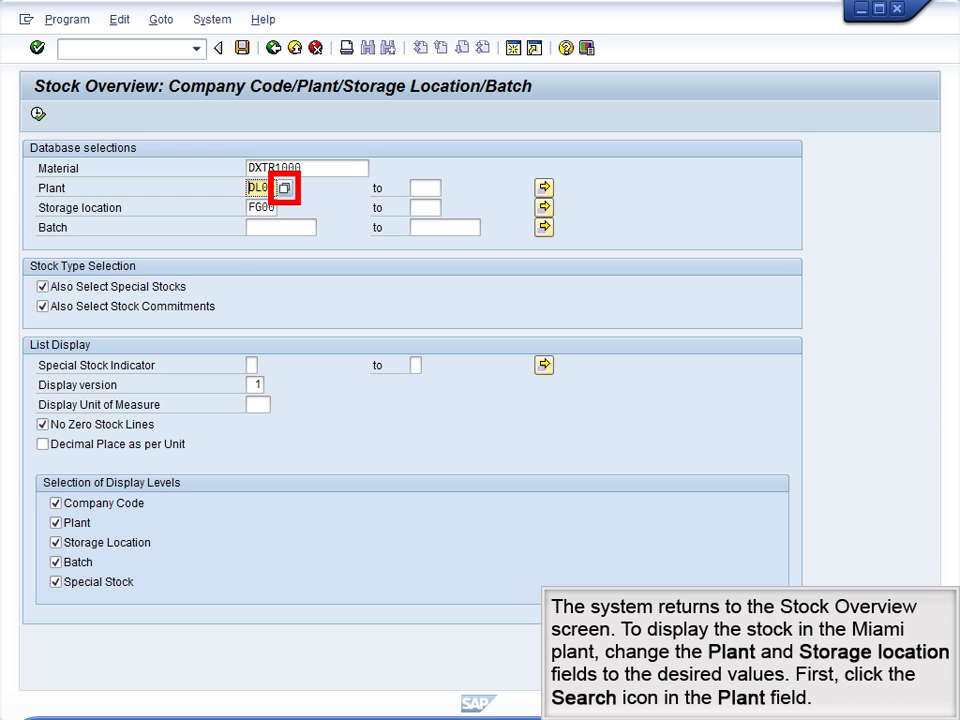
key("F4")
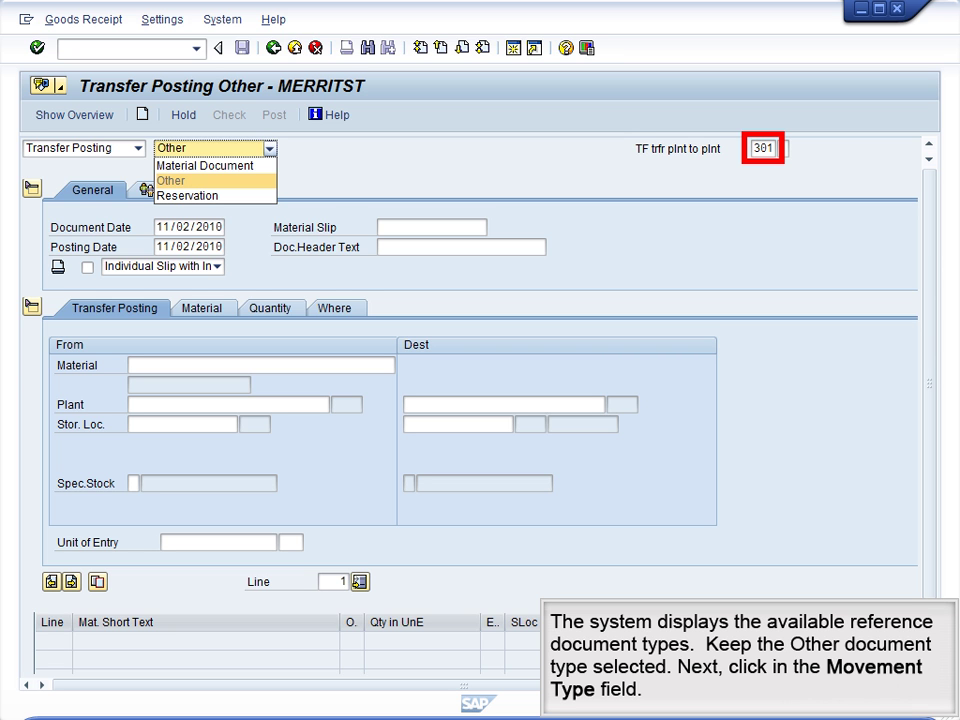
- Look up the transfer posting's available movement types and select 301, Transfer posting plant to plant (one-step)
left_click(763, 148)
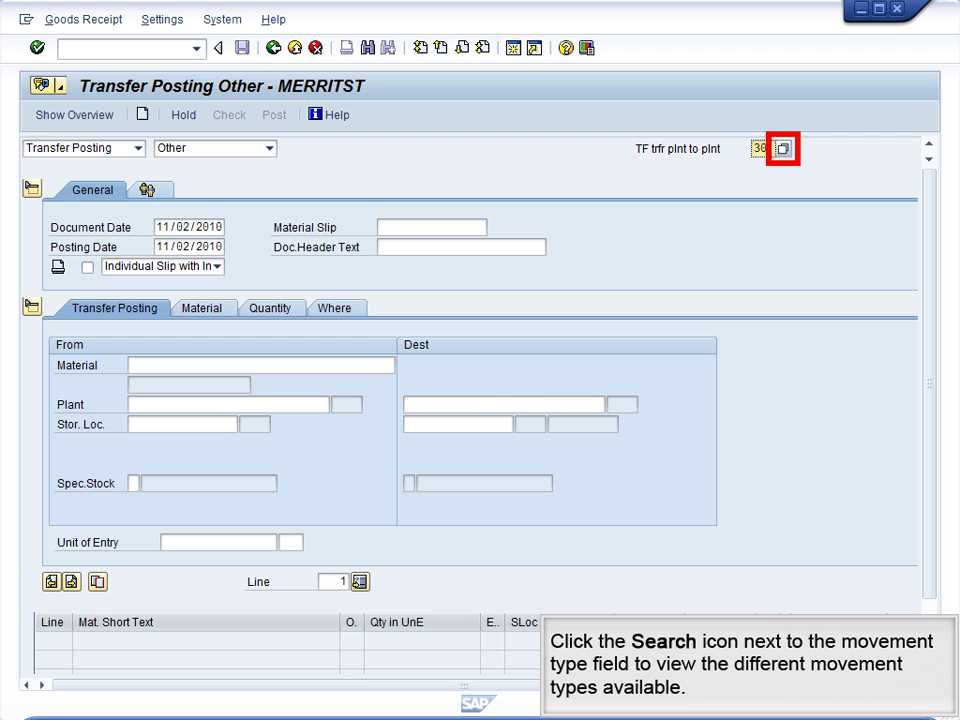
key("F4")
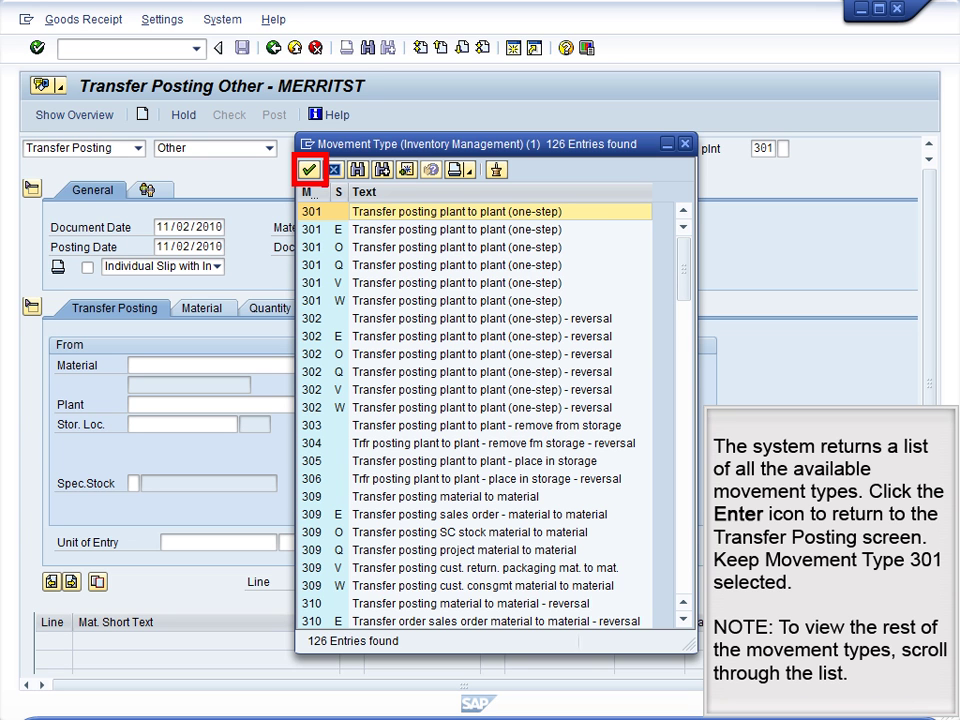
key("Return")
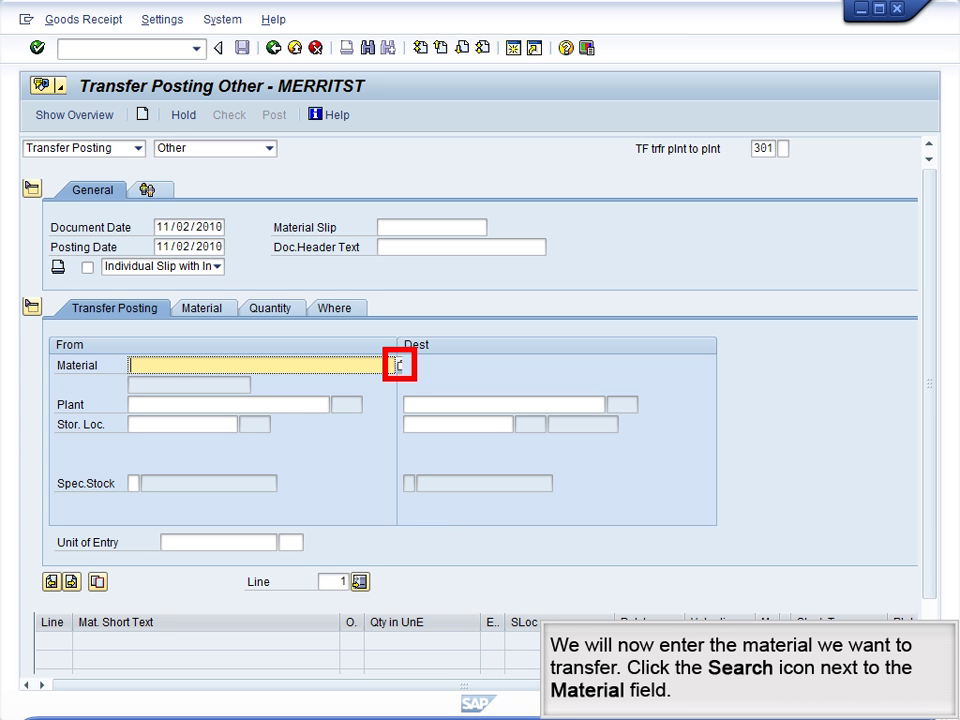
- Search for materials matching *000 and choose DXTR1000 as the material to transfer
key("F4")
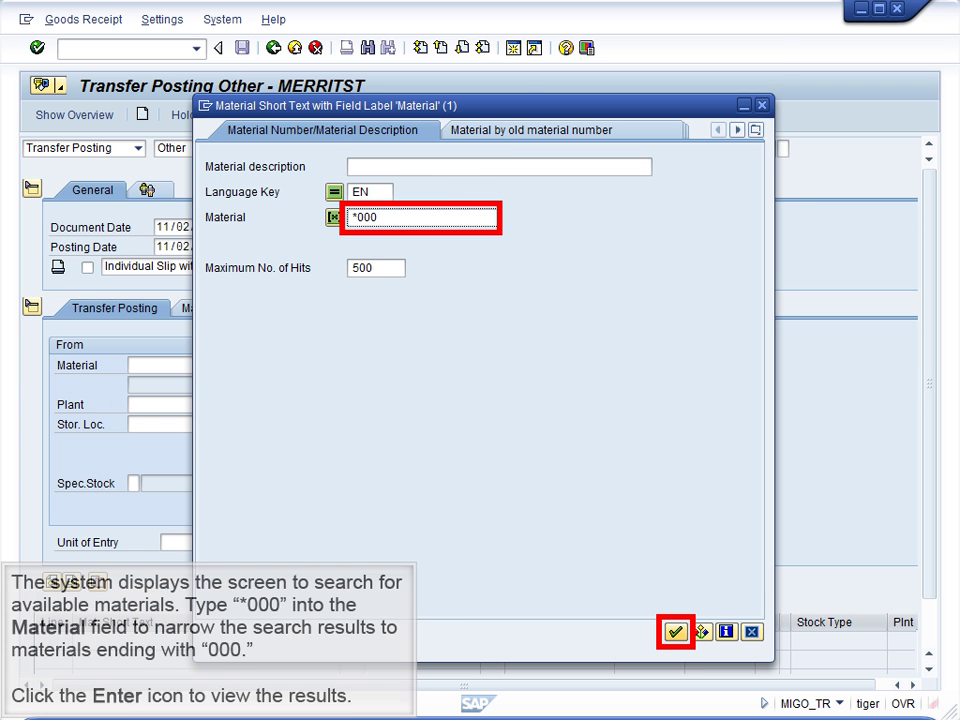
key("Return")
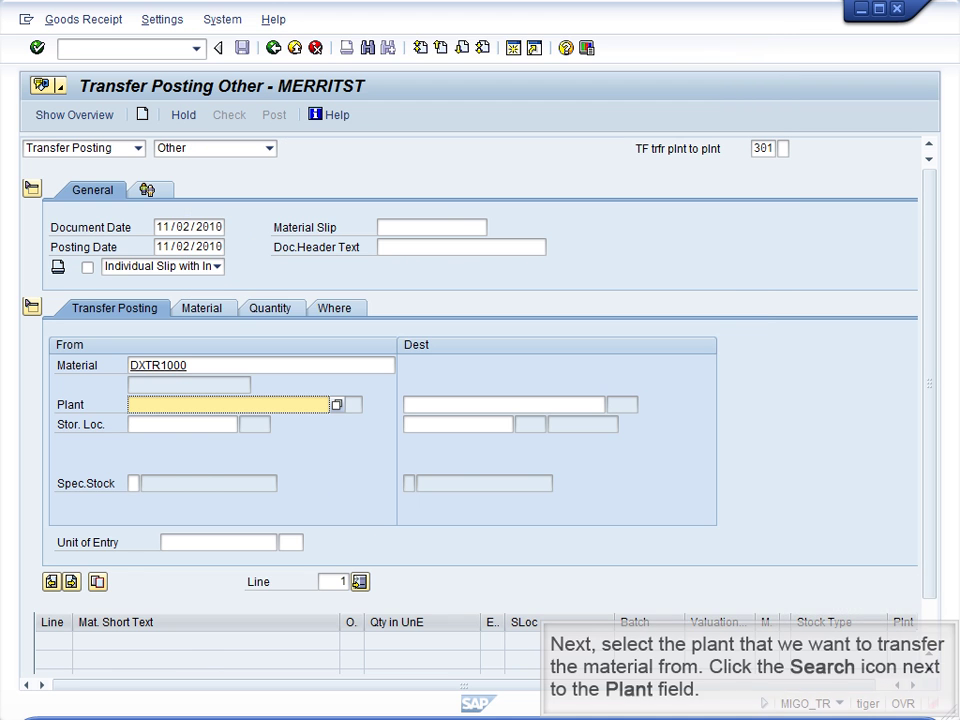
key("Return")
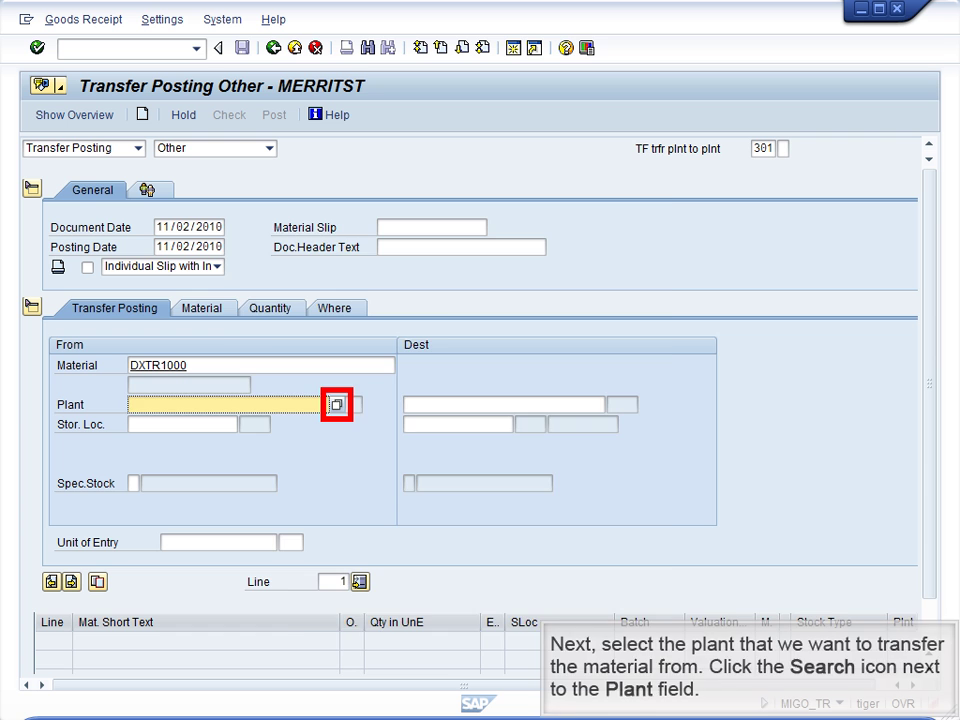
- Set the transfer source to Plant Dallas (DL00) with storage location Finished Goods (FG00)
key("F4")
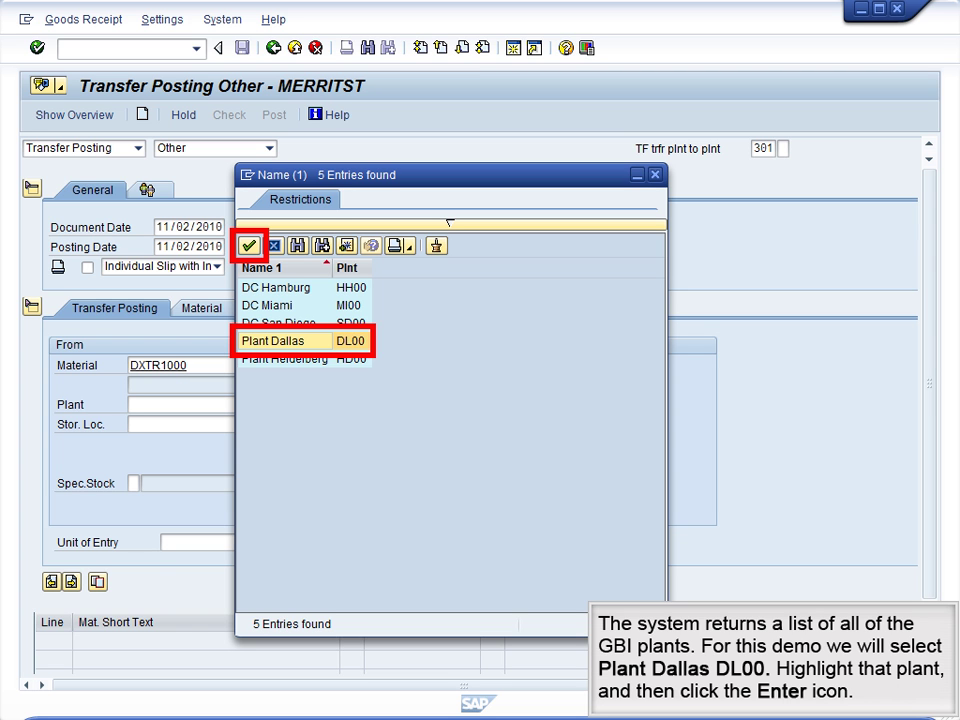
key("Return")
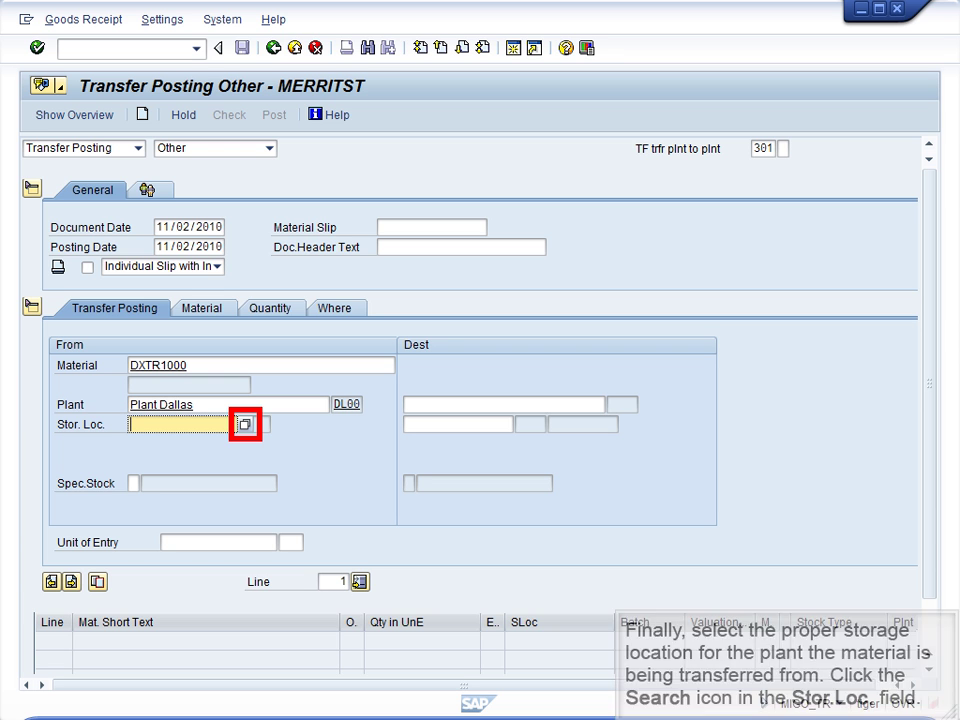
key("F4")
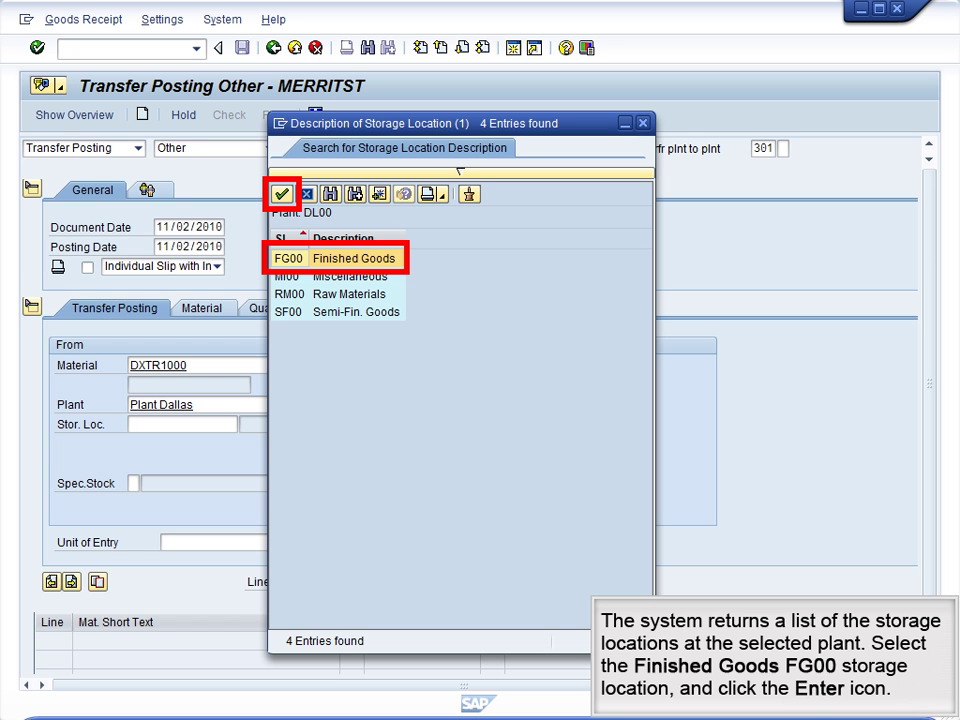
key("Return")
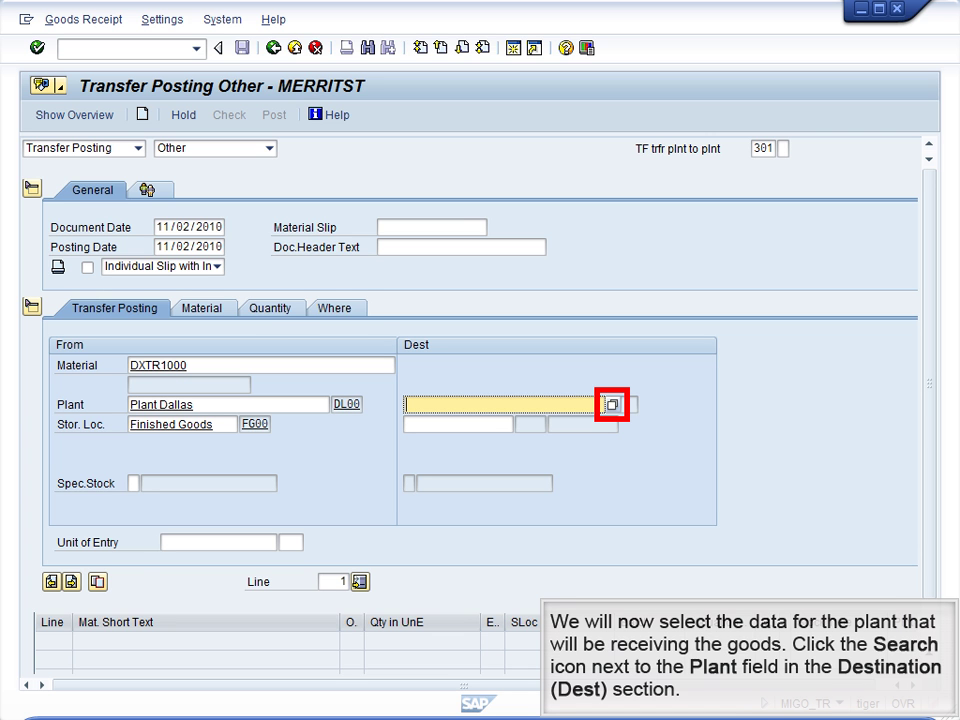
- Set the transfer destination to DC Miami (MI00) with storage location Finished Goods (FG00)
key("F4")
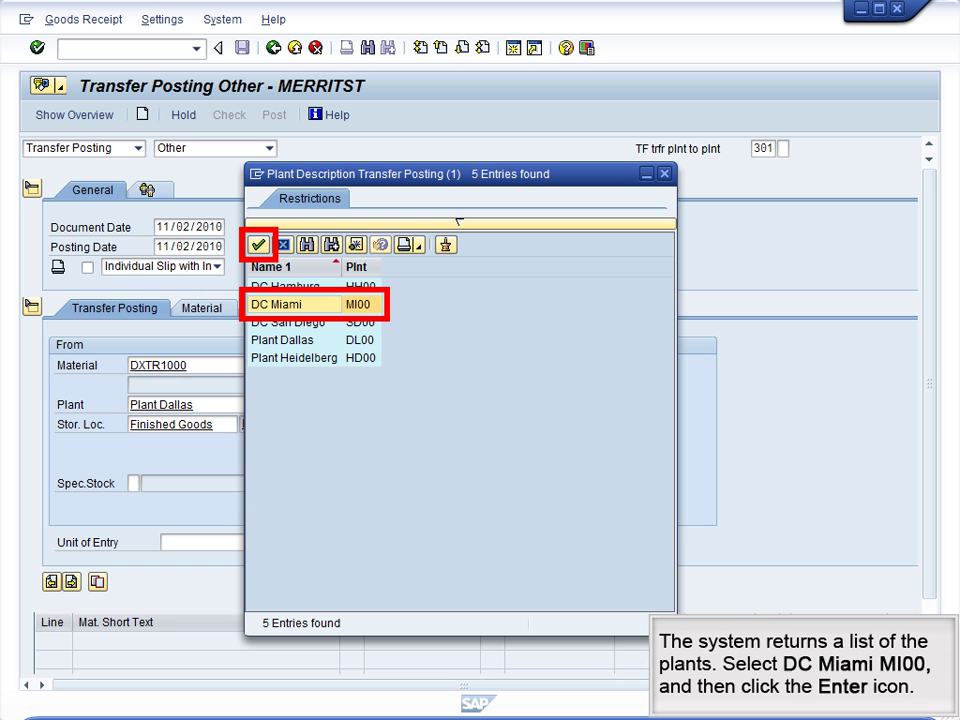
key("Return")
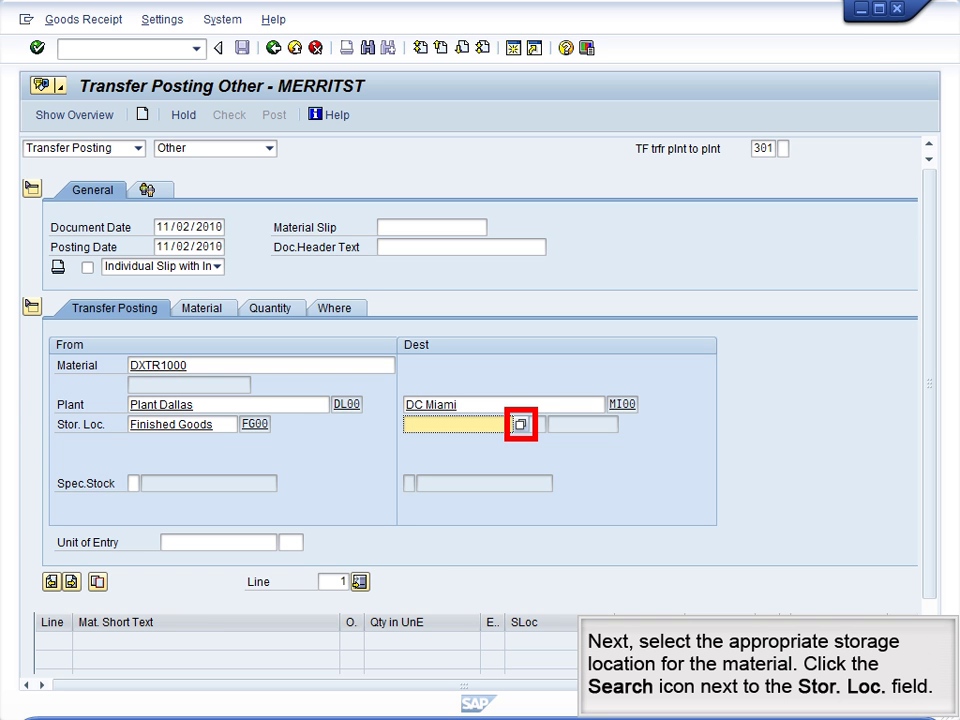
key("F4")
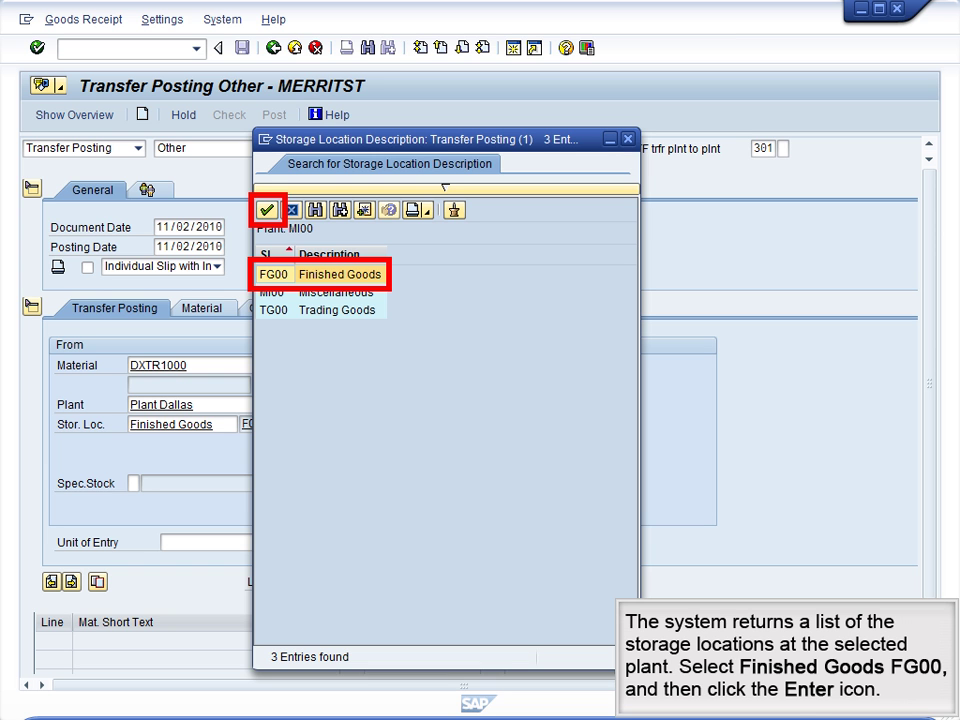
key("Return")
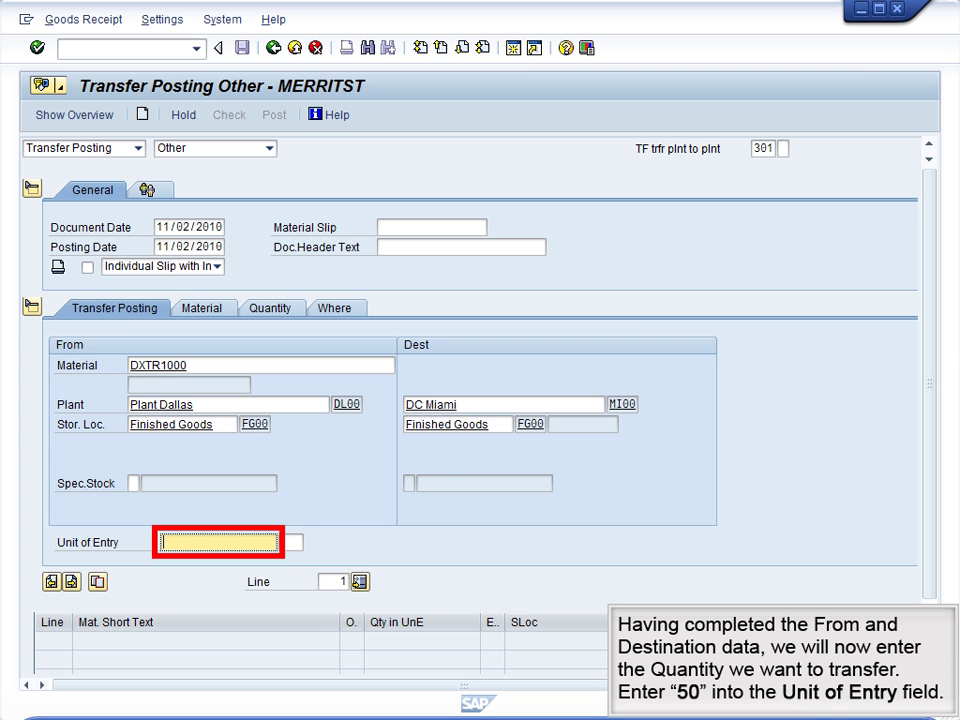
- Set the transfer quantity to 50 EA and post the material document, leaving the transfer posting transaction
type("50")
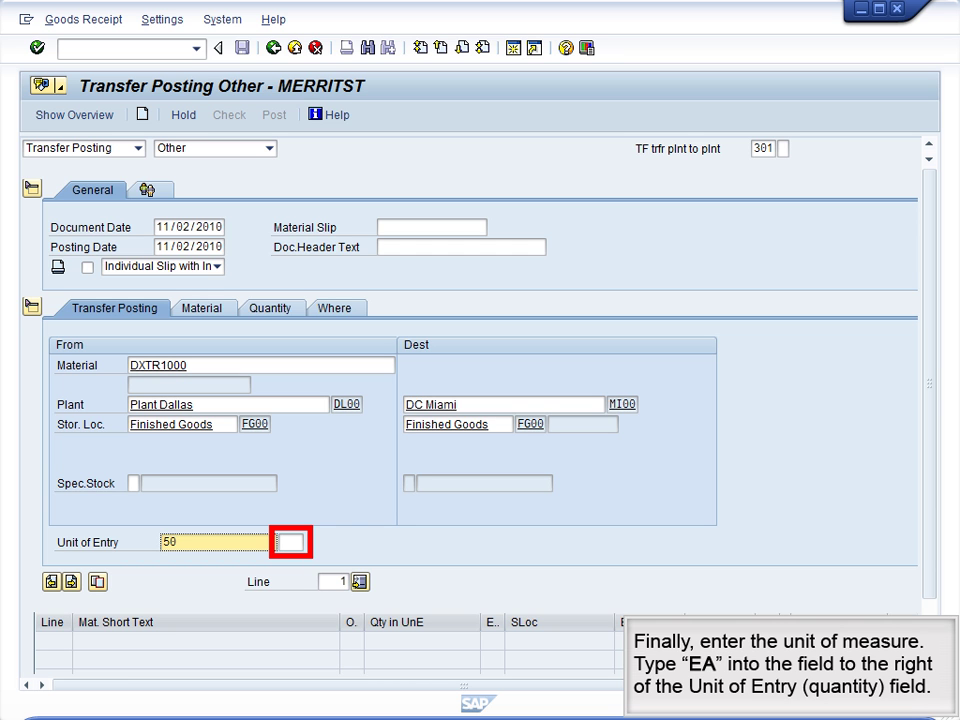
type("EA")
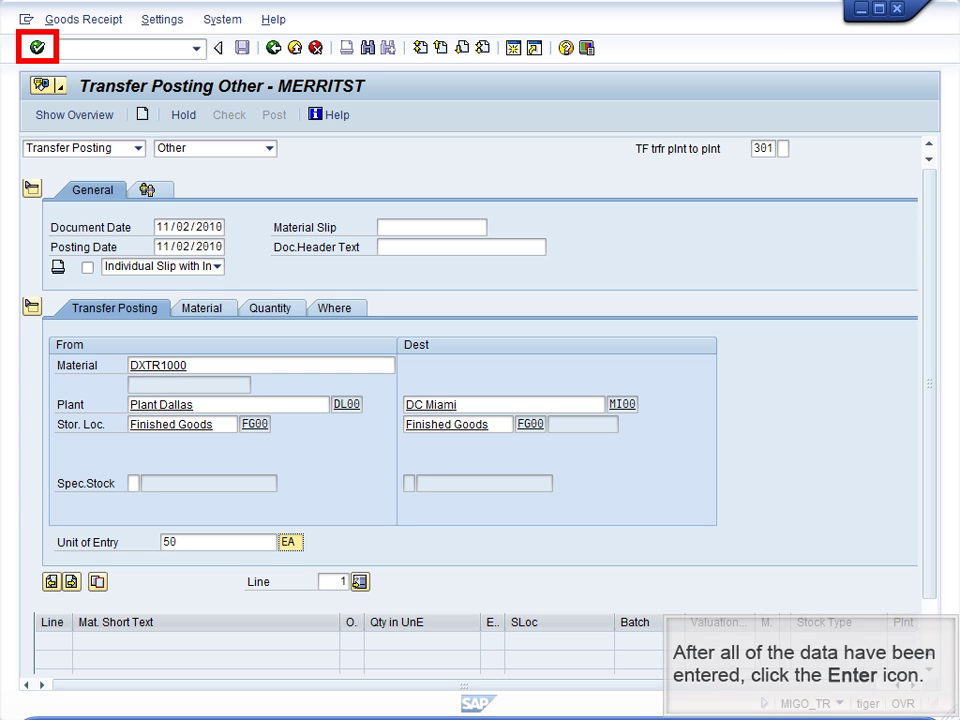
key("Return")
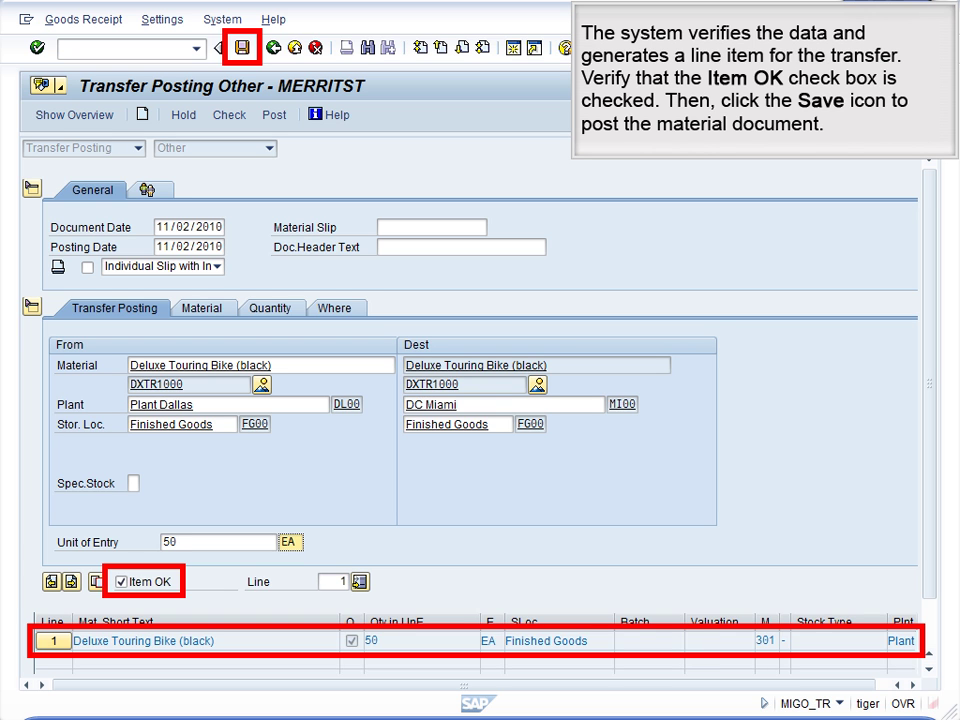
key("ctrl+s")
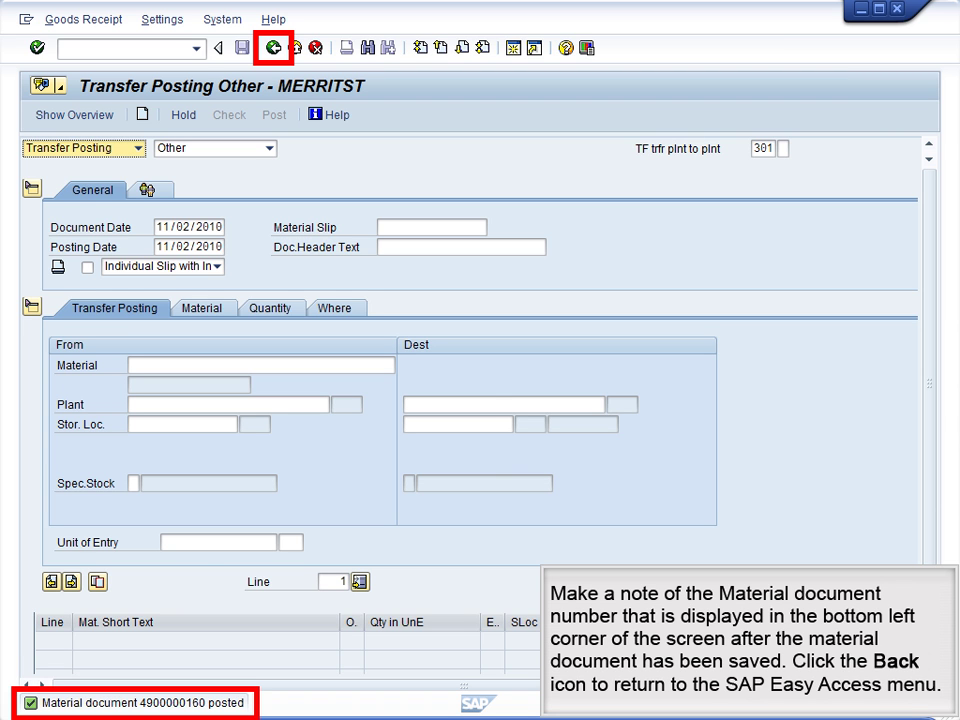
key("F3")
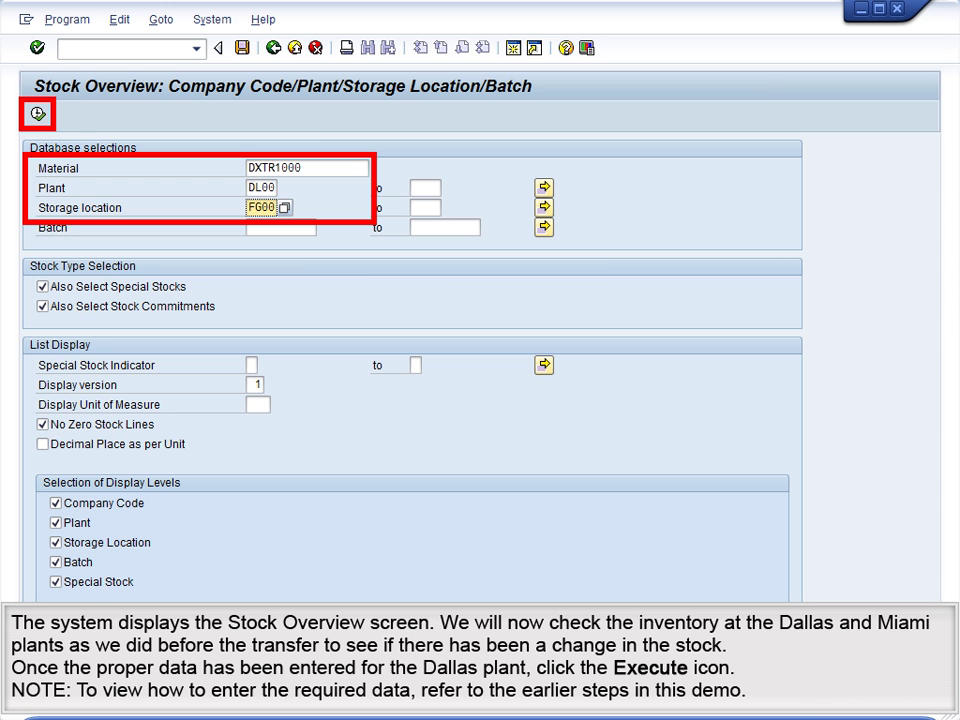
- Display the stock overview for DXTR1000 at plant DL00 and check the stock types of FG00 Finished Goods
key("F8")
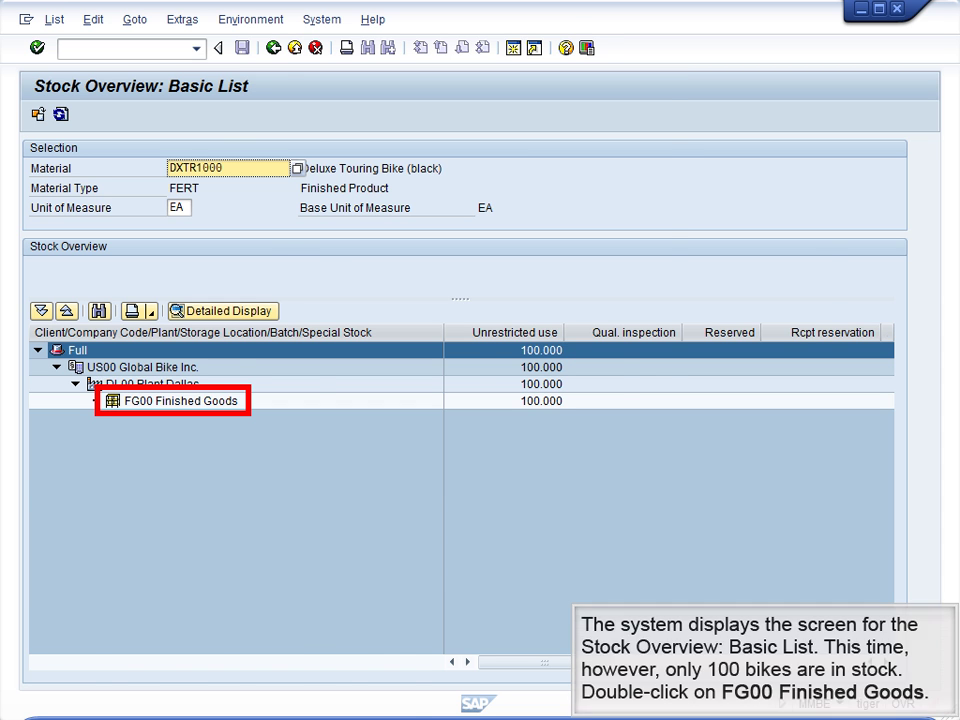
double_click(178, 401)
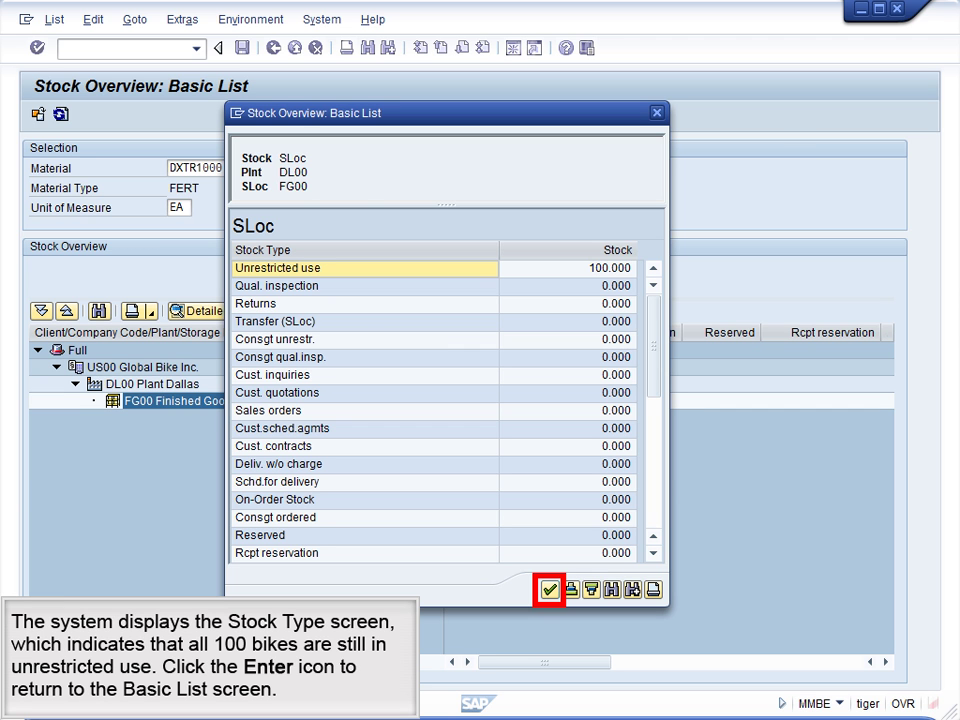
key("Return")
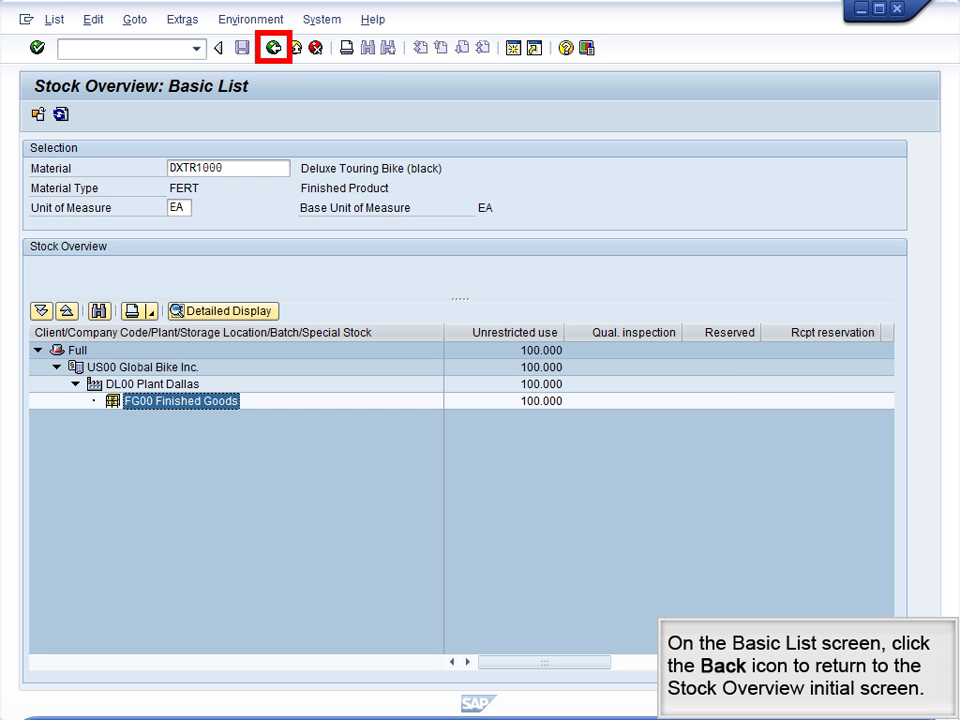
key("F3")
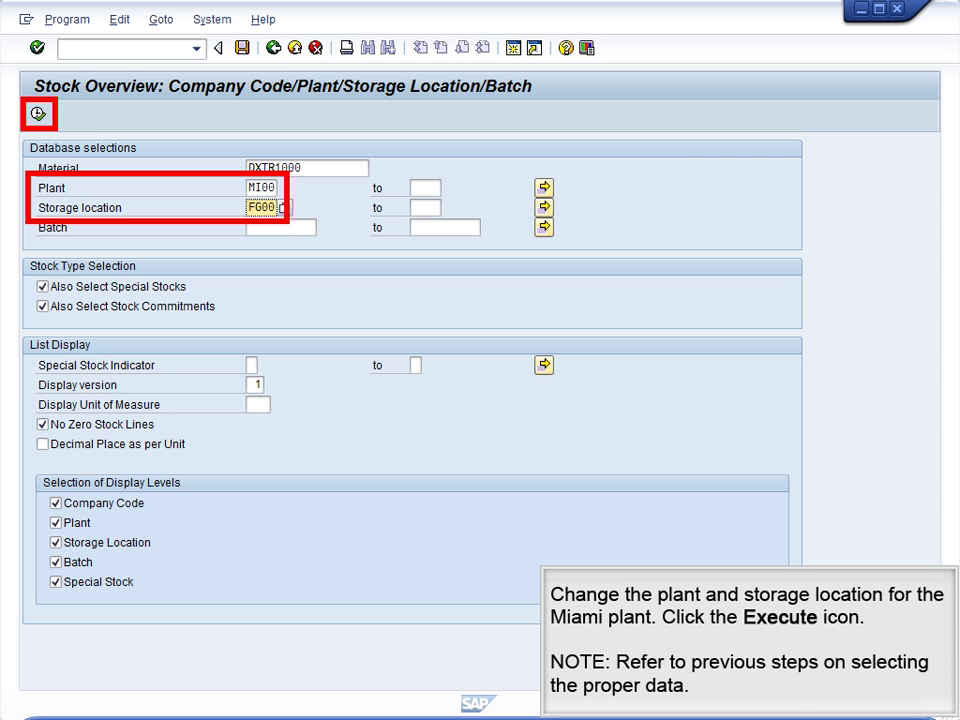
- Display the stock overview for DXTR1000 at plant MI00, storage location FG00, and check the stock types of Finished Goods
left_click(38, 113)
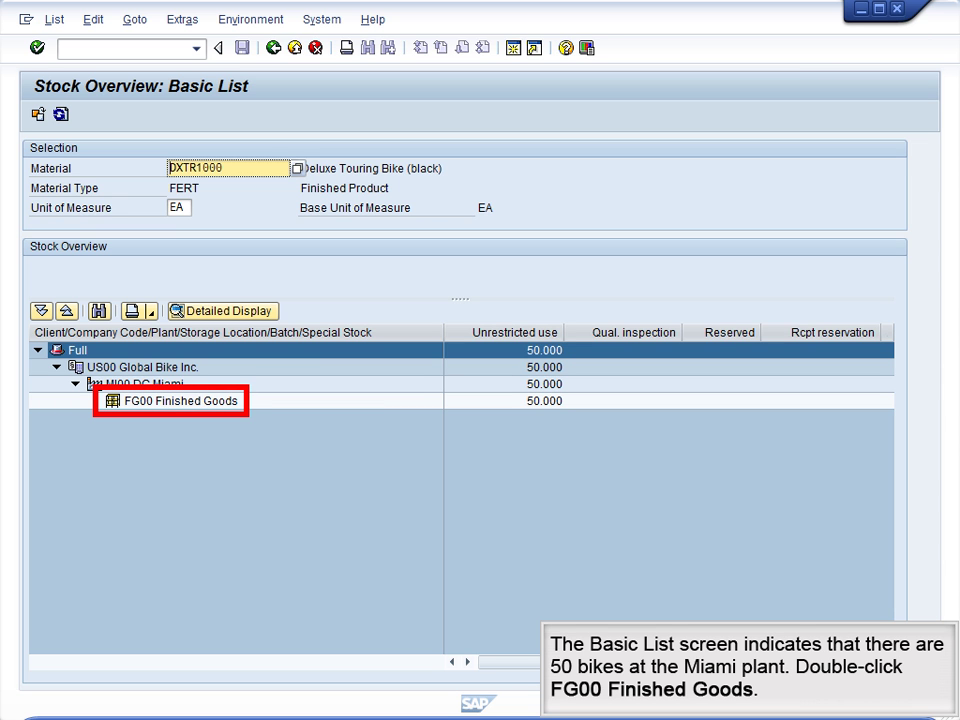
double_click(180, 400)
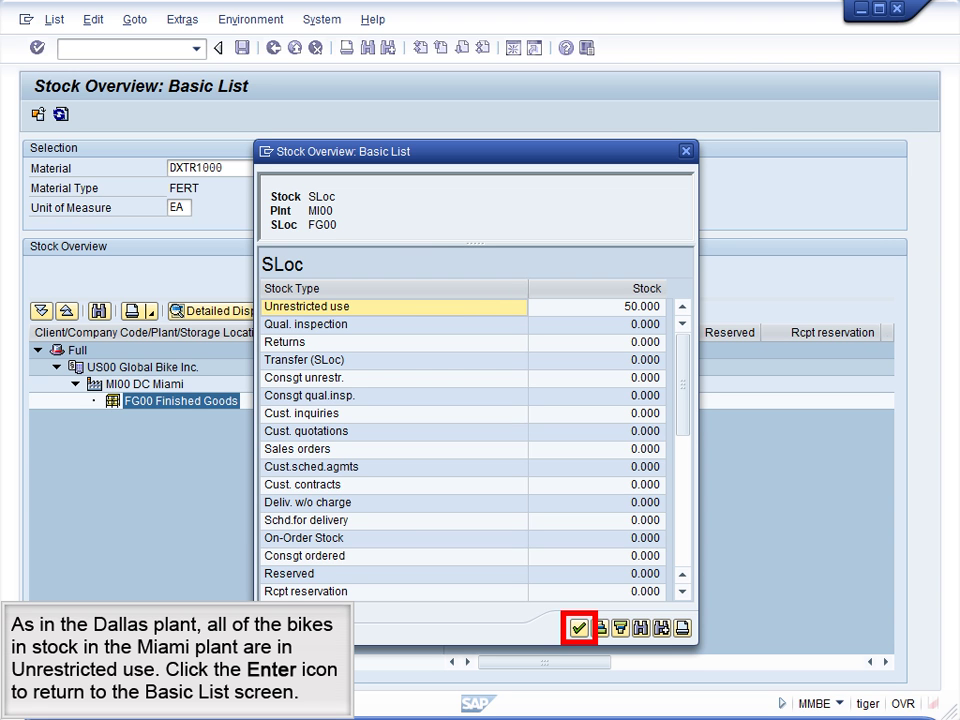
key("Return")
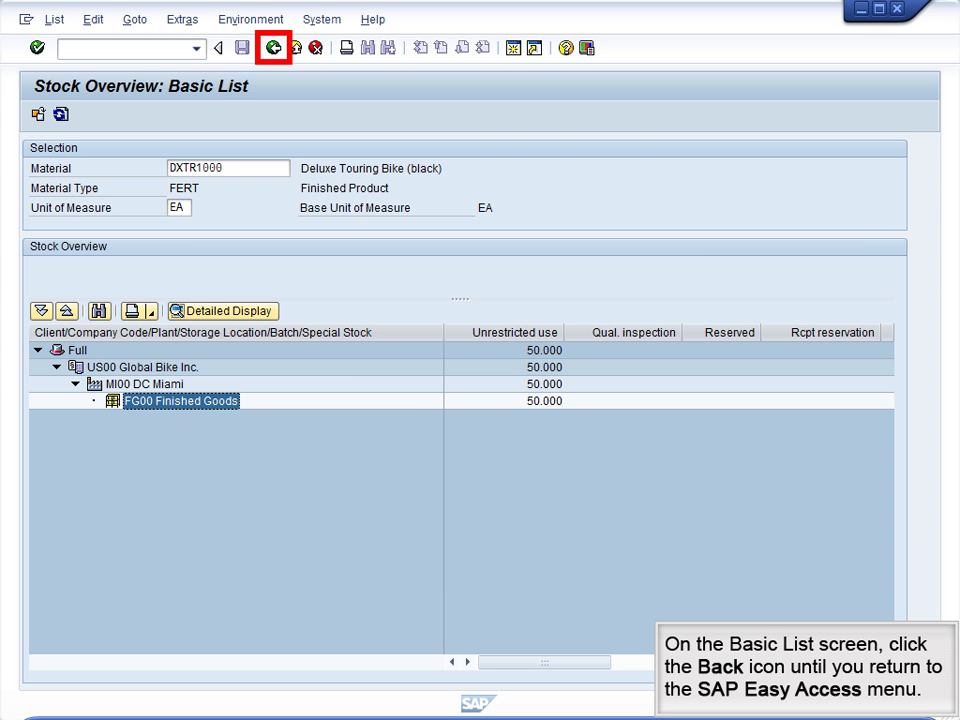
key("F3")
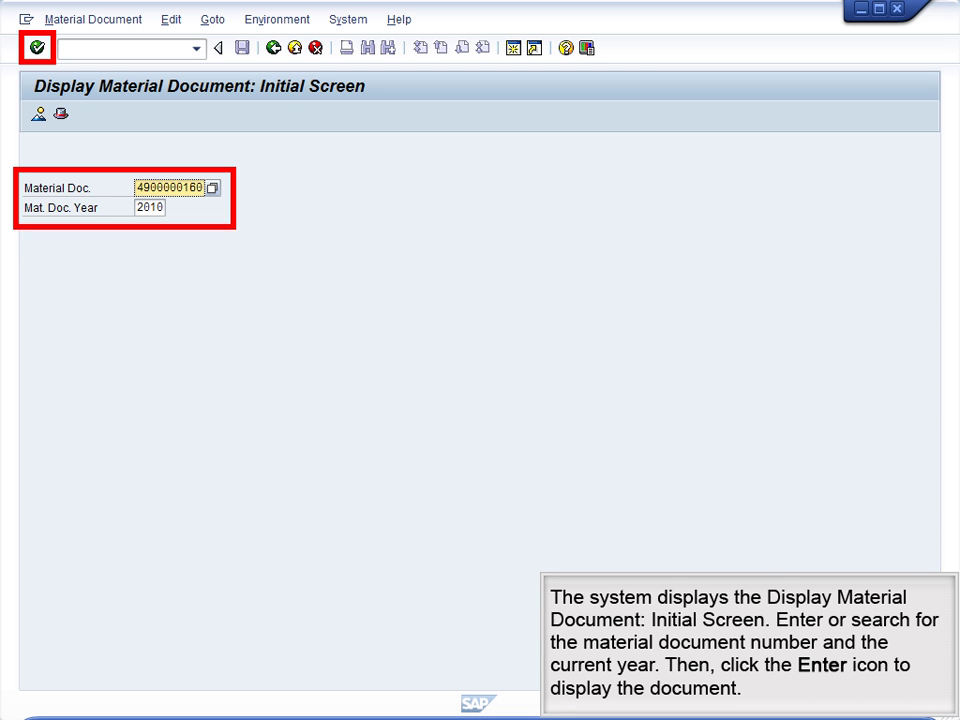
- Display the transfer's material document for year 2010 and examine its header and the details of line items 1 and 2
key("Return")
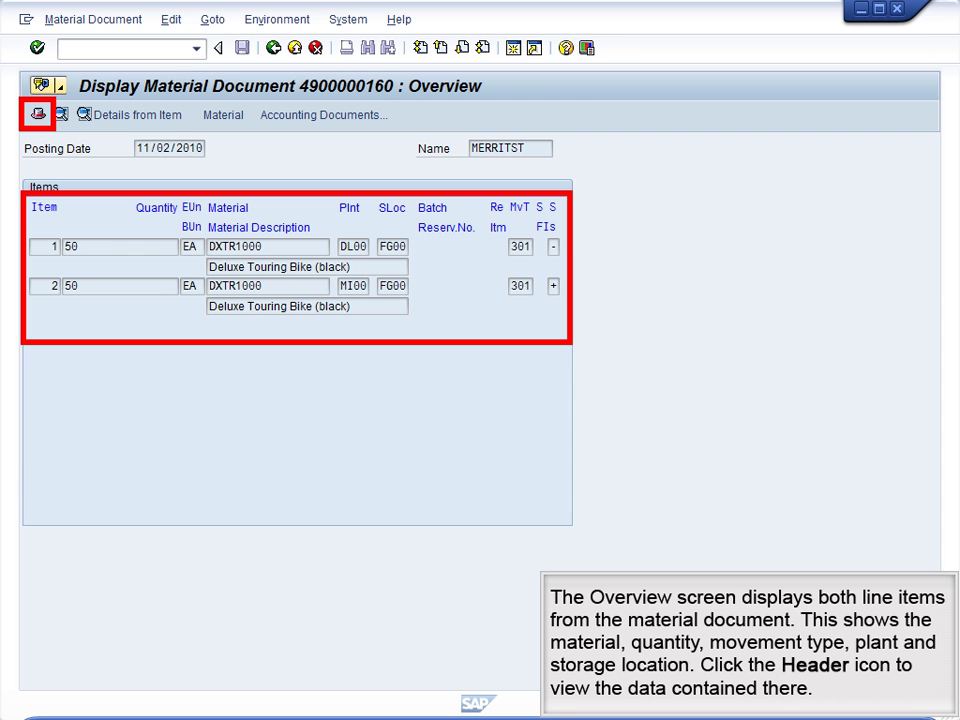
key("shift+F1")
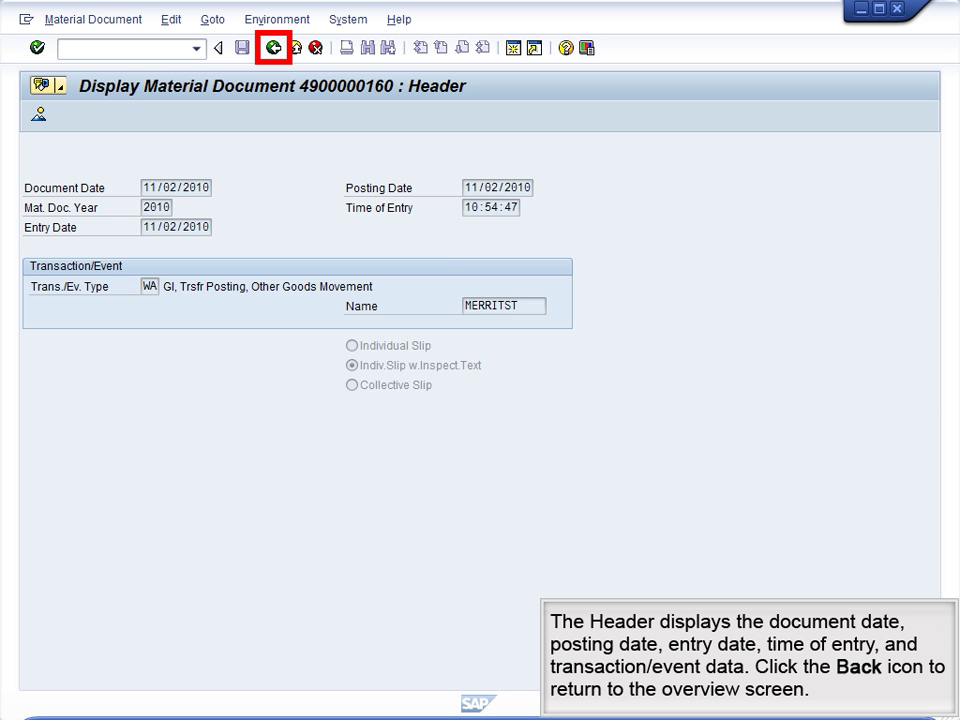
key("F3")
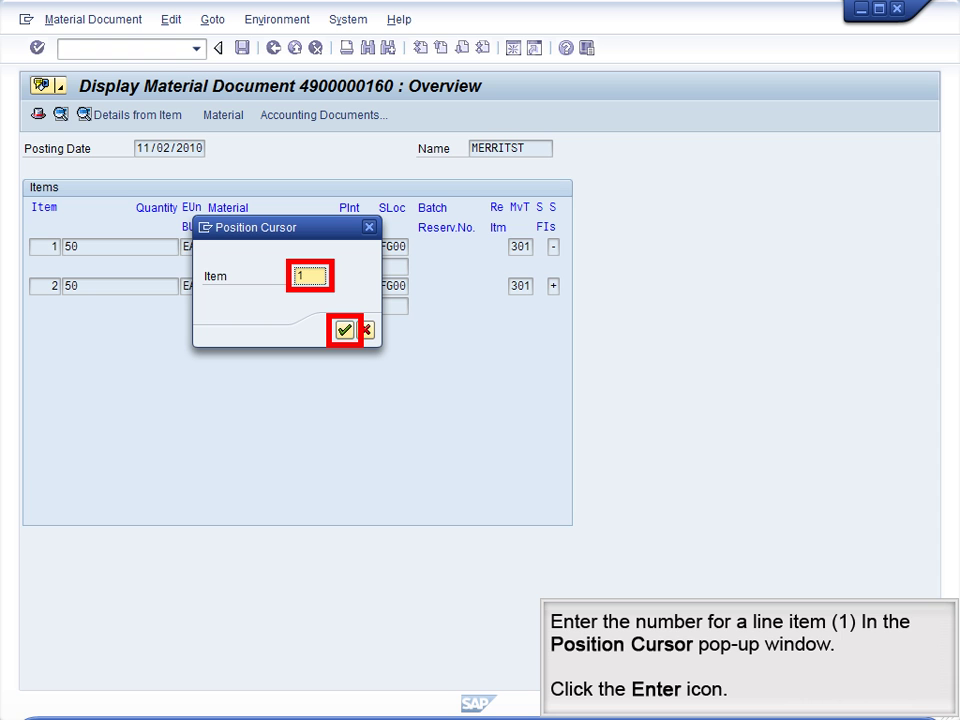
key("Return")
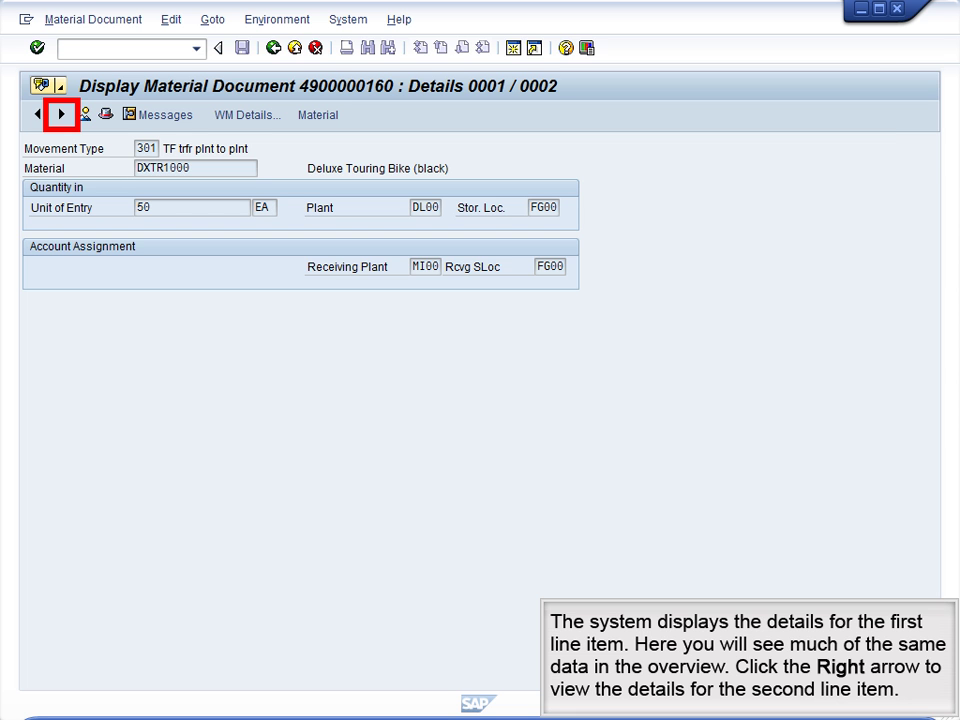
left_click(61, 114)
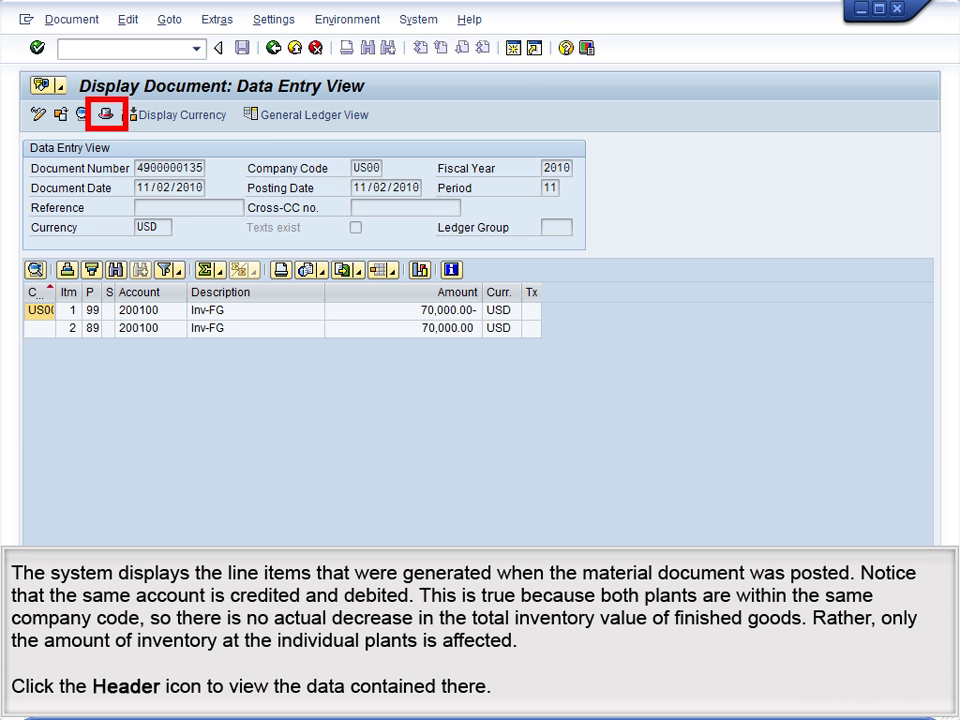
- Examine the accounting document's header data, return to its line items and display them in the General Ledger View
key("F5")
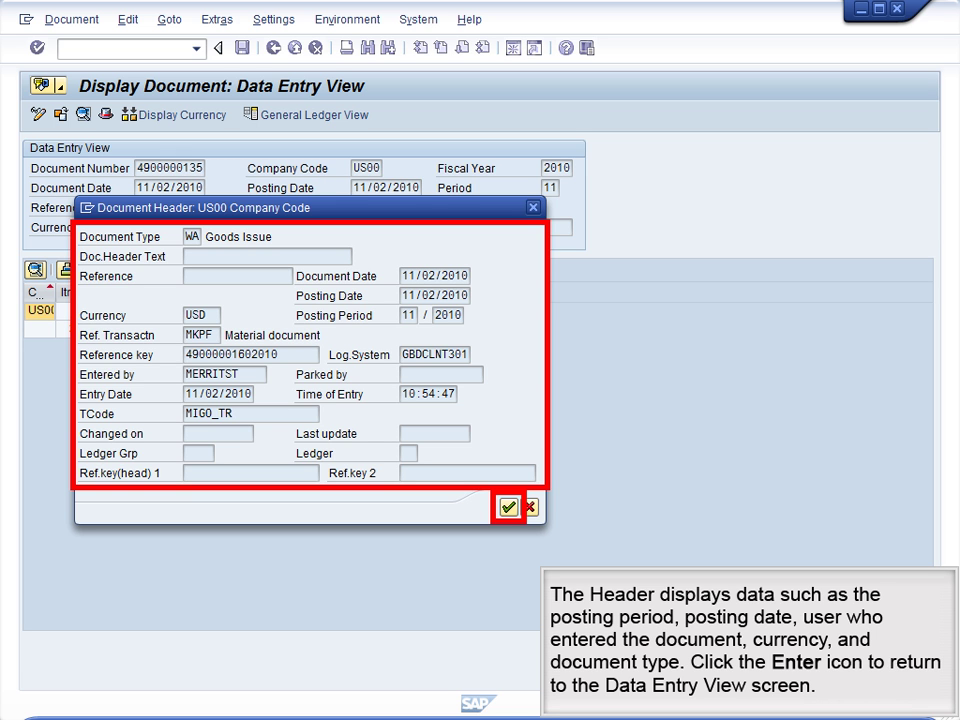
key("Return")
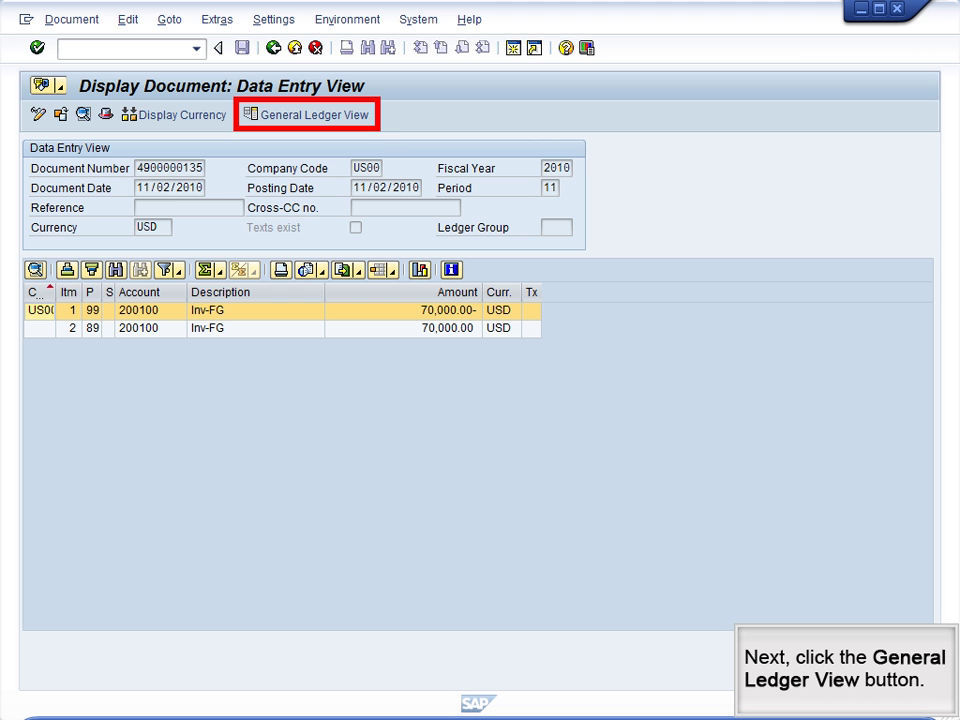
left_click(307, 115)
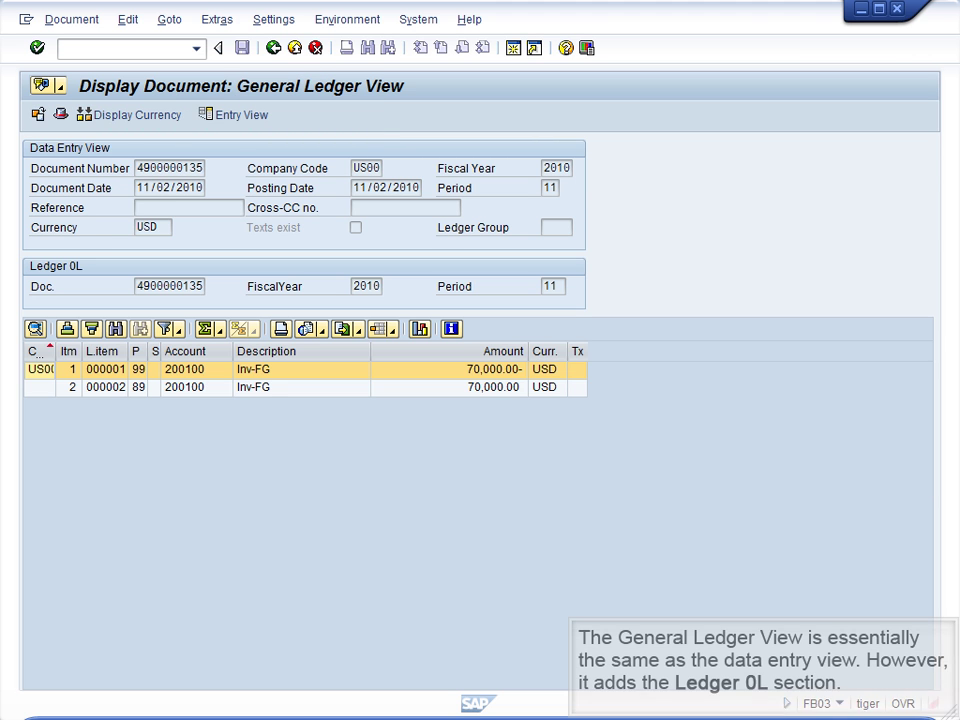